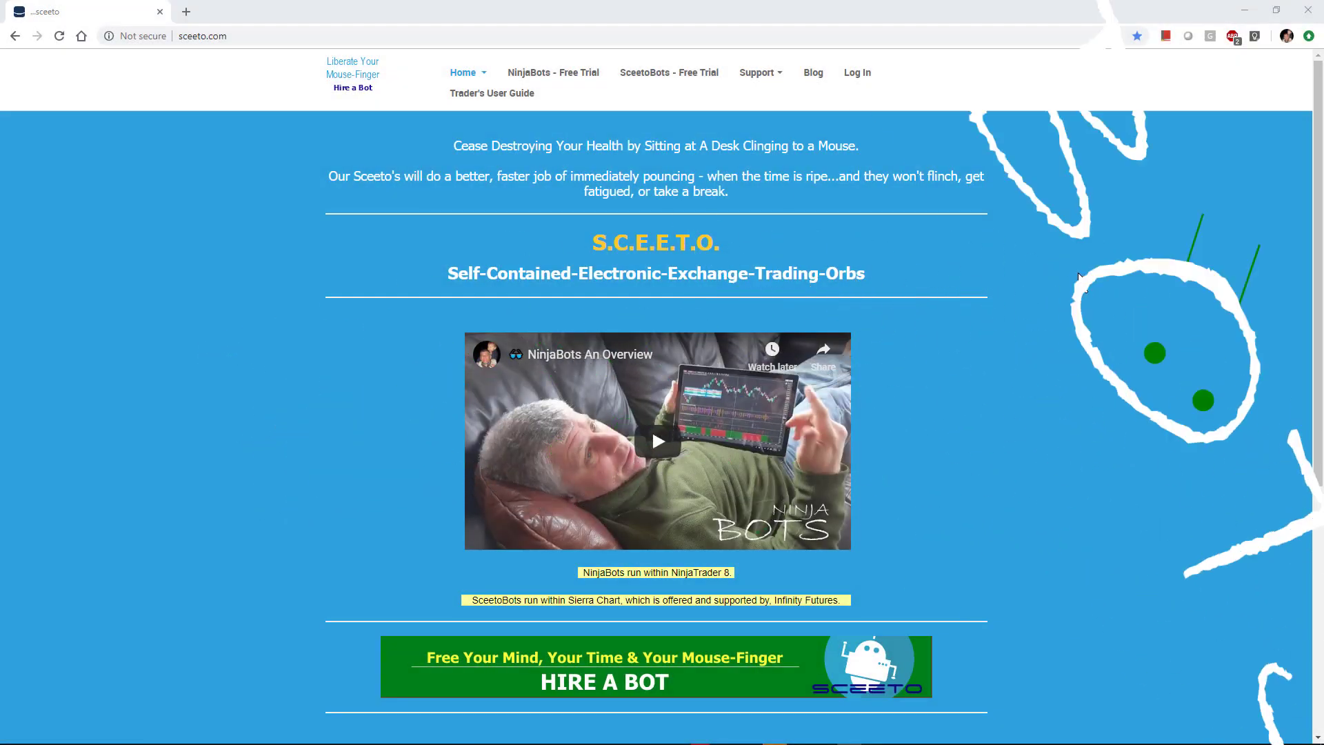
Browse Sceeto's Support > Downloads > NinjaBots to the Order Flow Audio Alerts document.
left_click(383, 35)
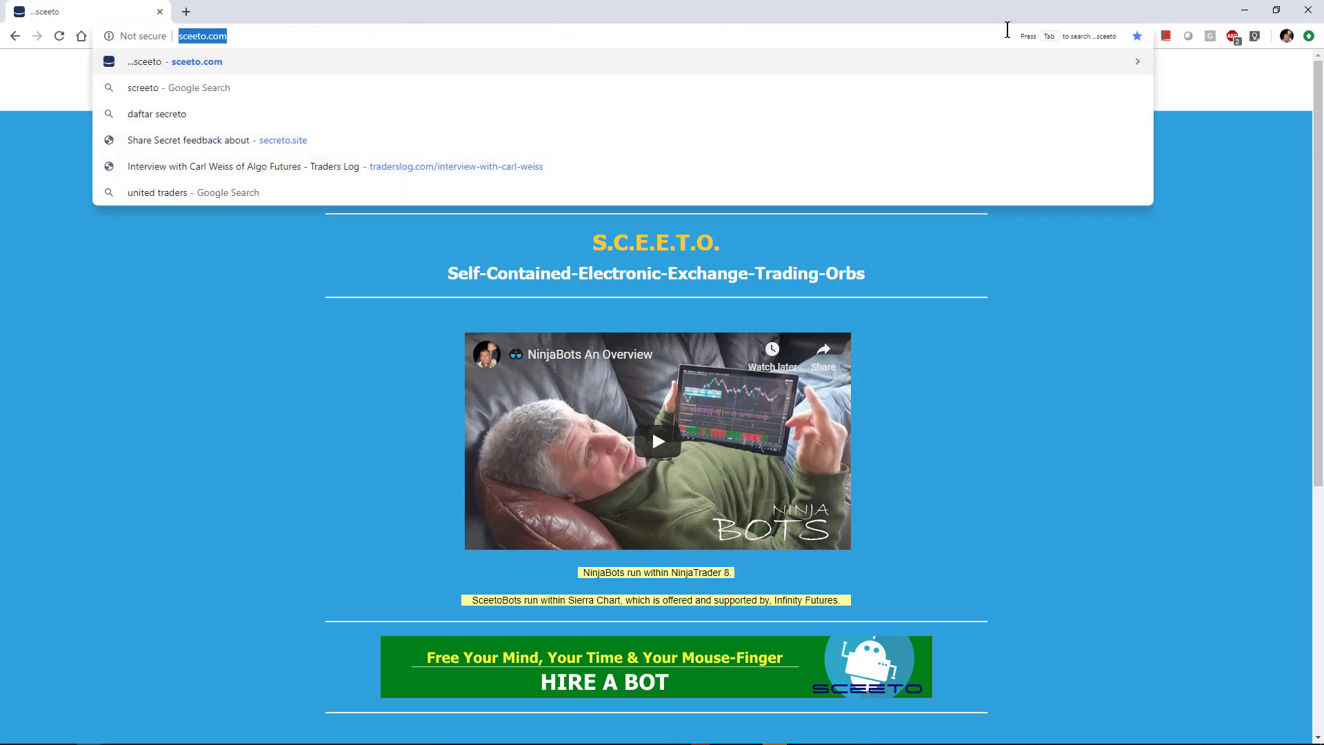
left_click(1132, 271)
left_click(771, 72)
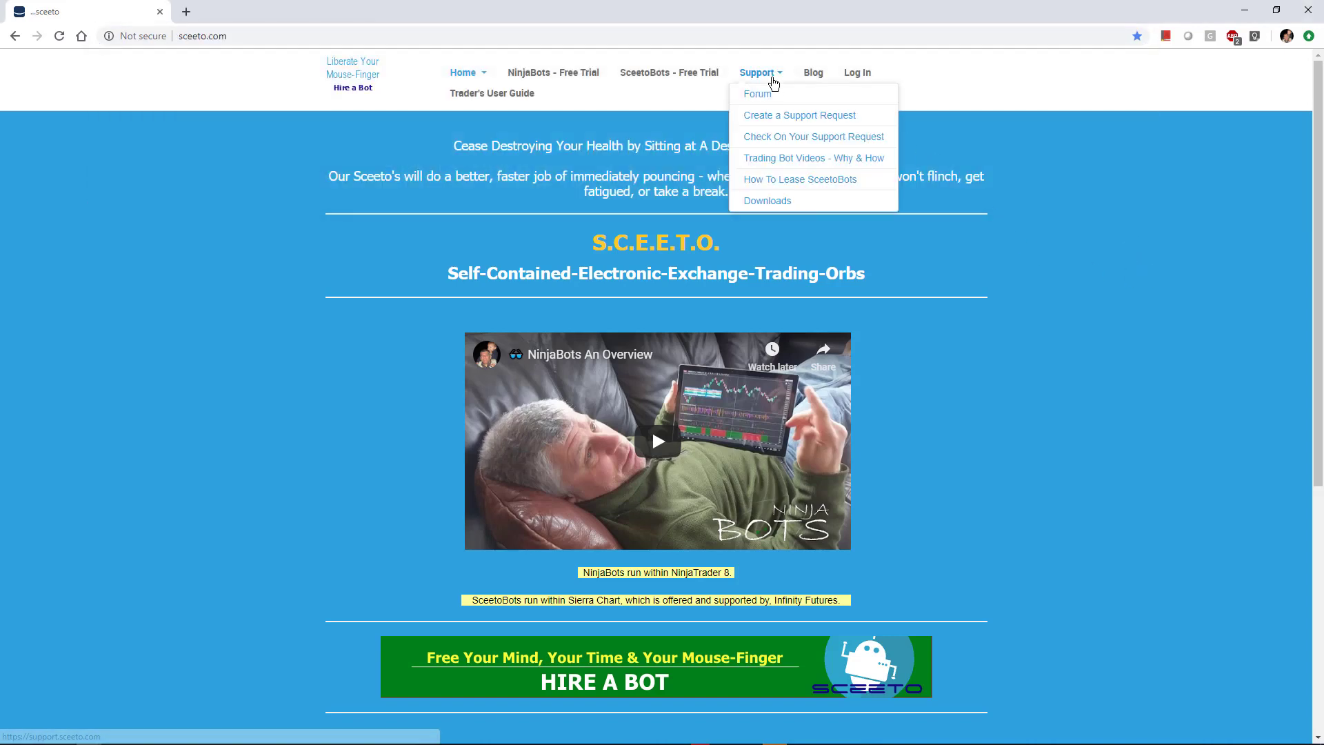
left_click(775, 204)
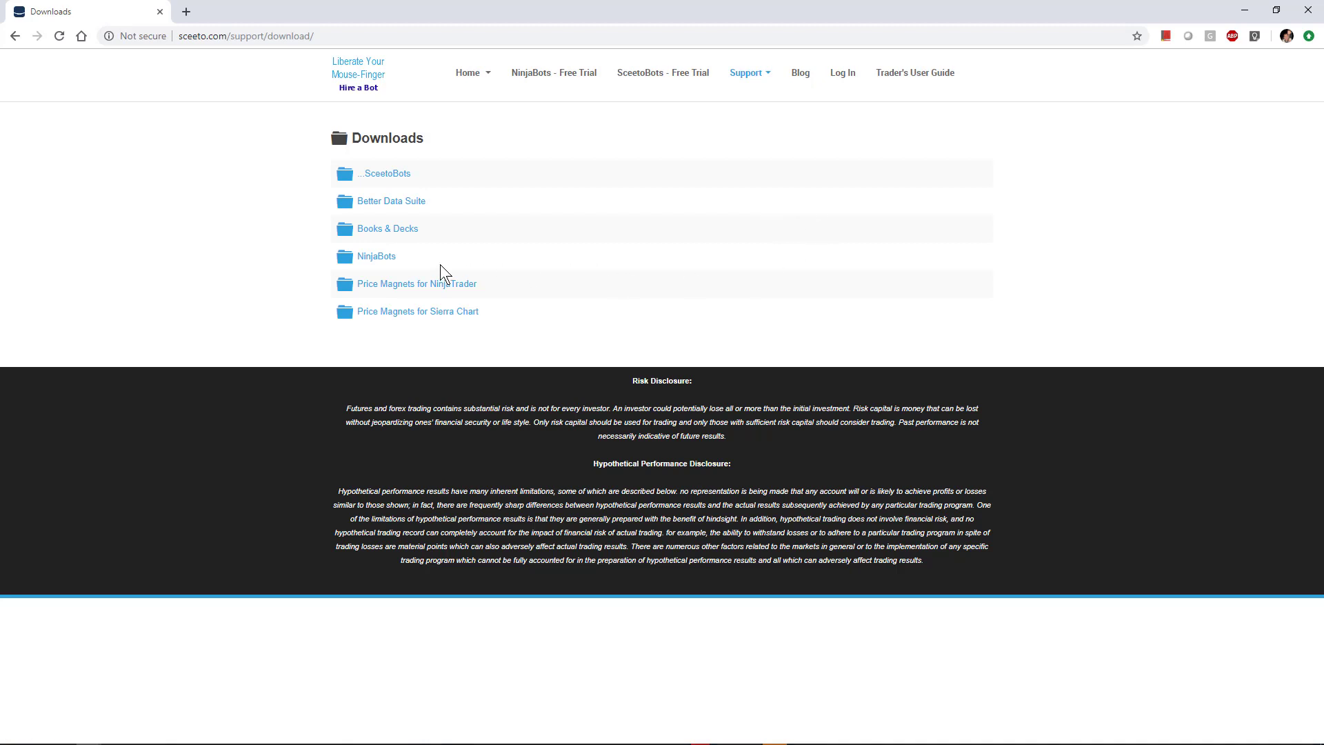
left_click(379, 261)
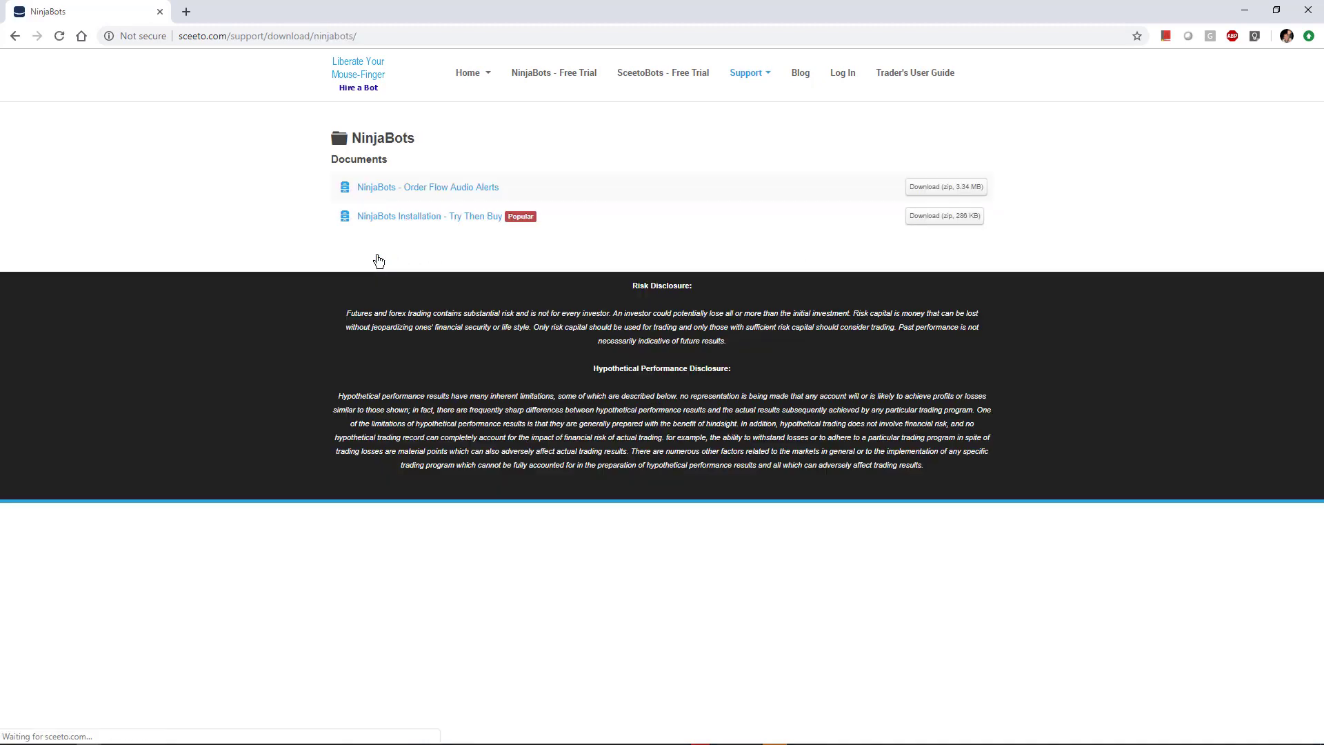
left_click(444, 192)
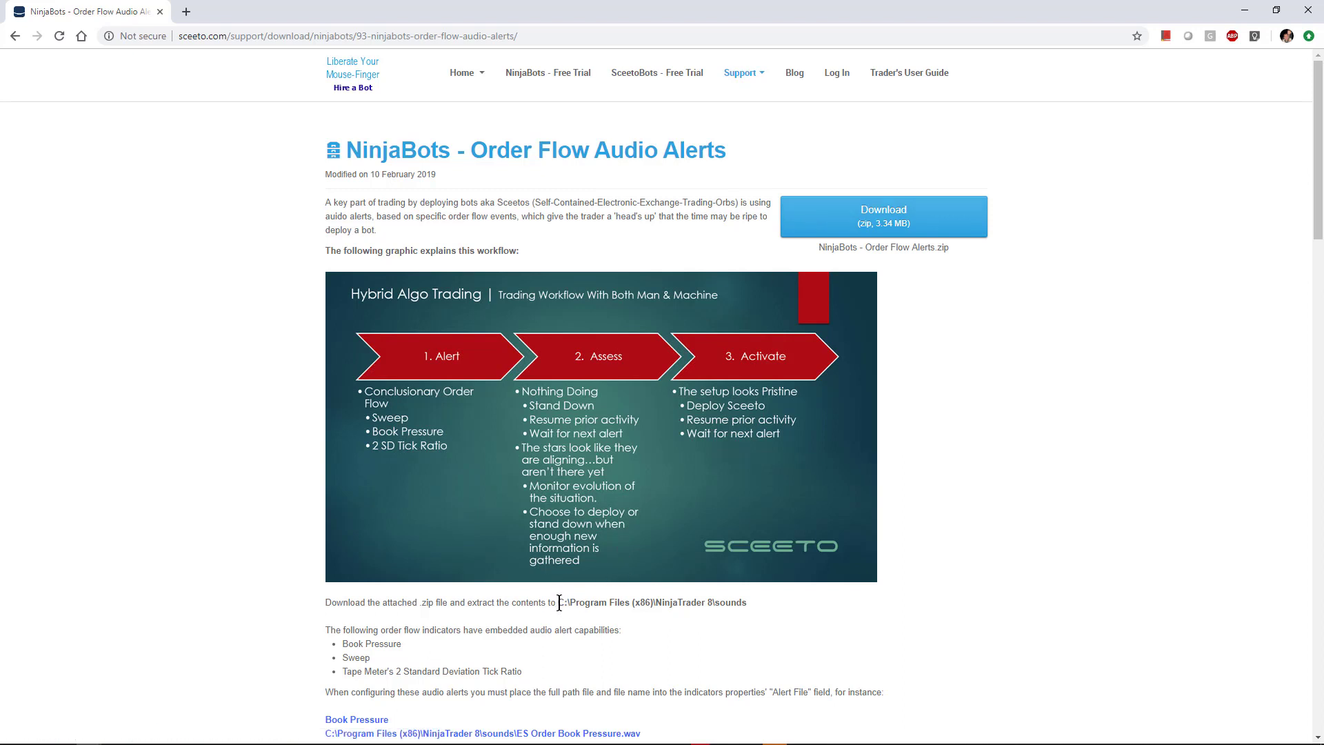
Note the NinjaTrader 8 sounds path, then download and open the Order Flow Alerts zip.
left_click_drag(558, 601, 633, 604)
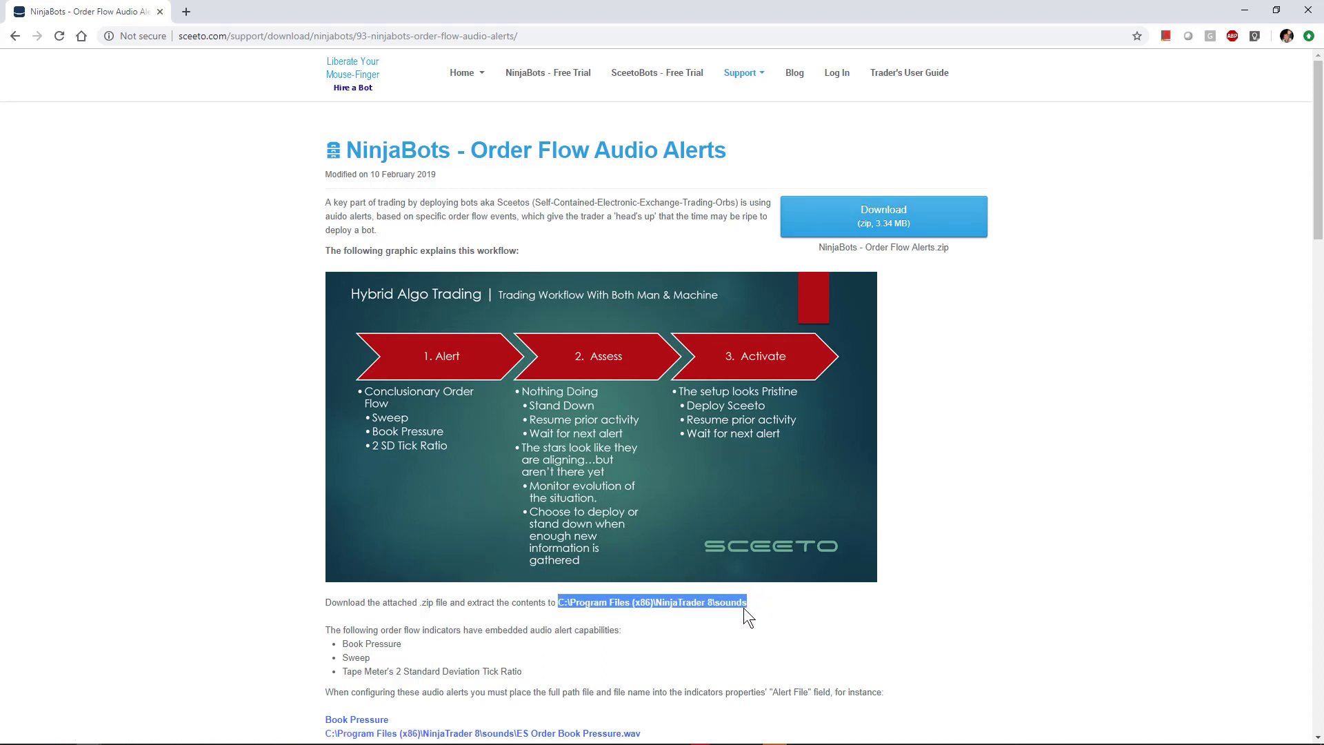
left_click(900, 228)
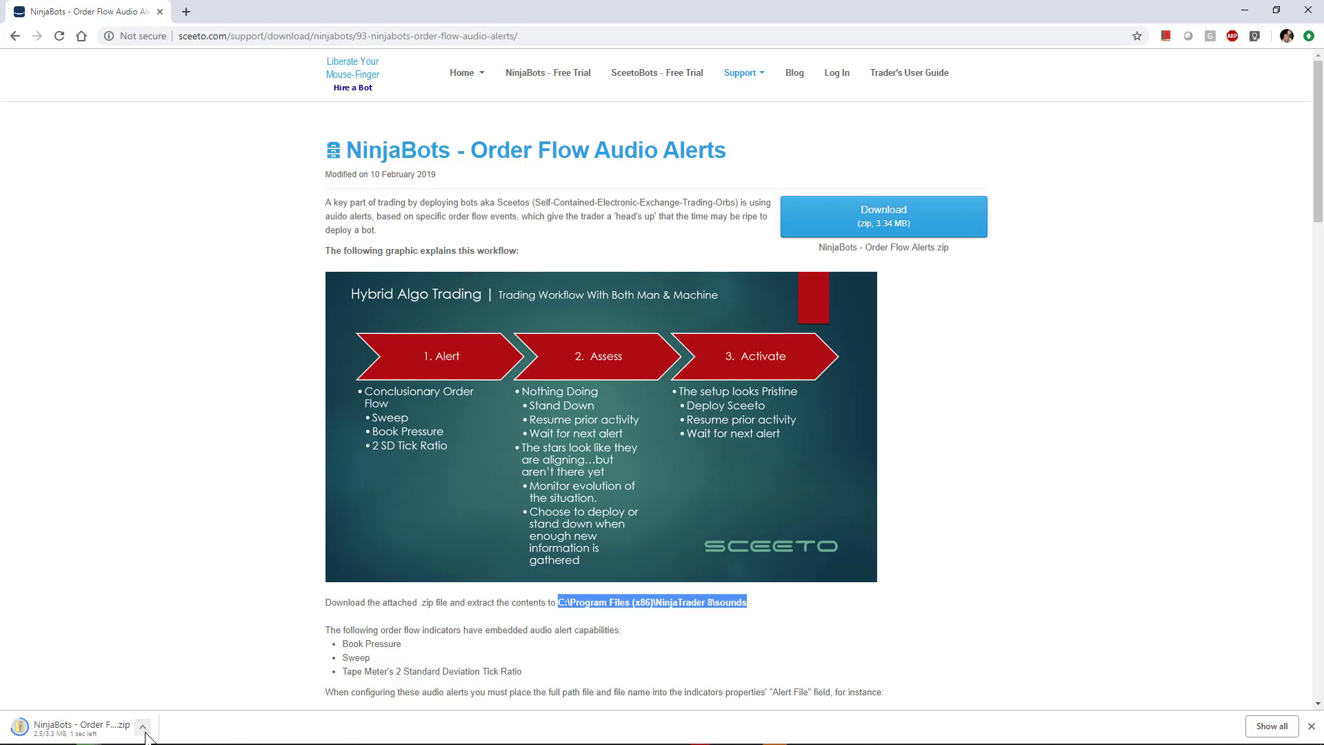
left_click(82, 727)
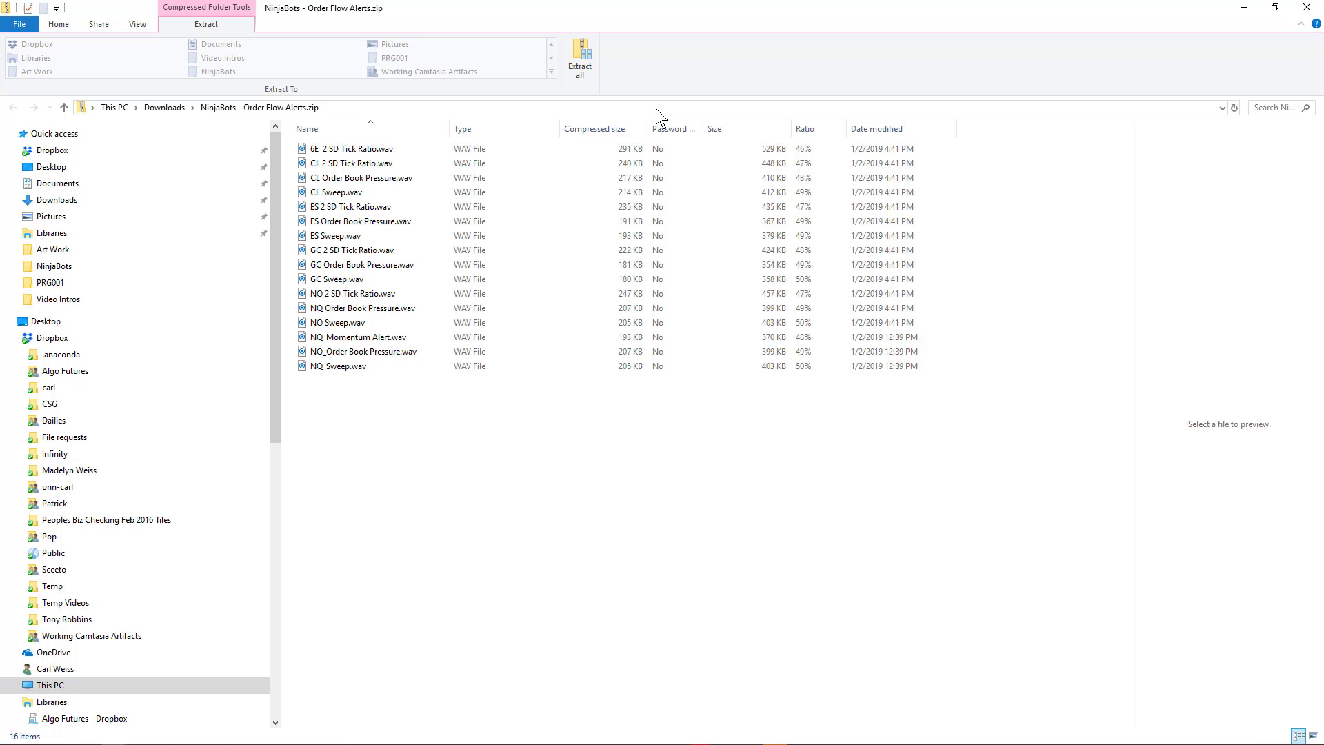
Choose C:\Program Files (x86)\NinjaTrader 8\sounds as the zip's extraction folder.
left_click(576, 64)
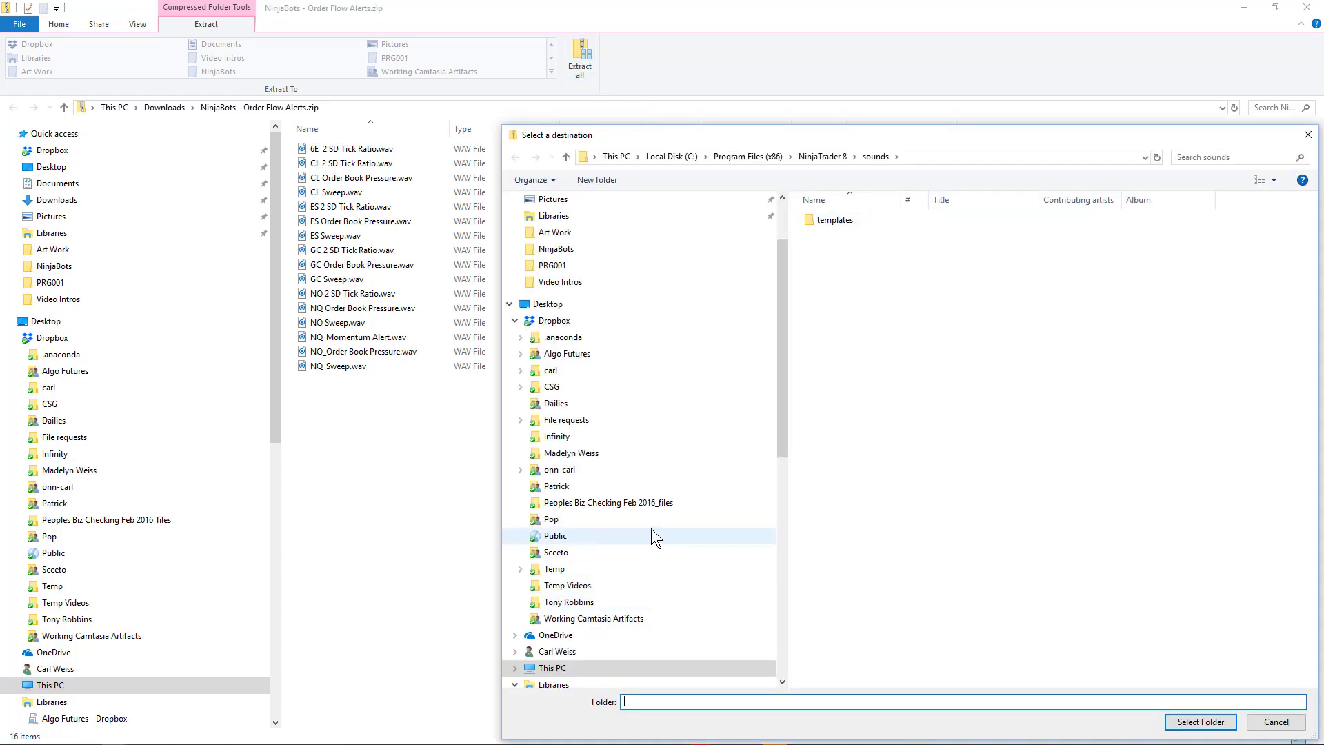
left_click_drag(910, 140, 651, 82)
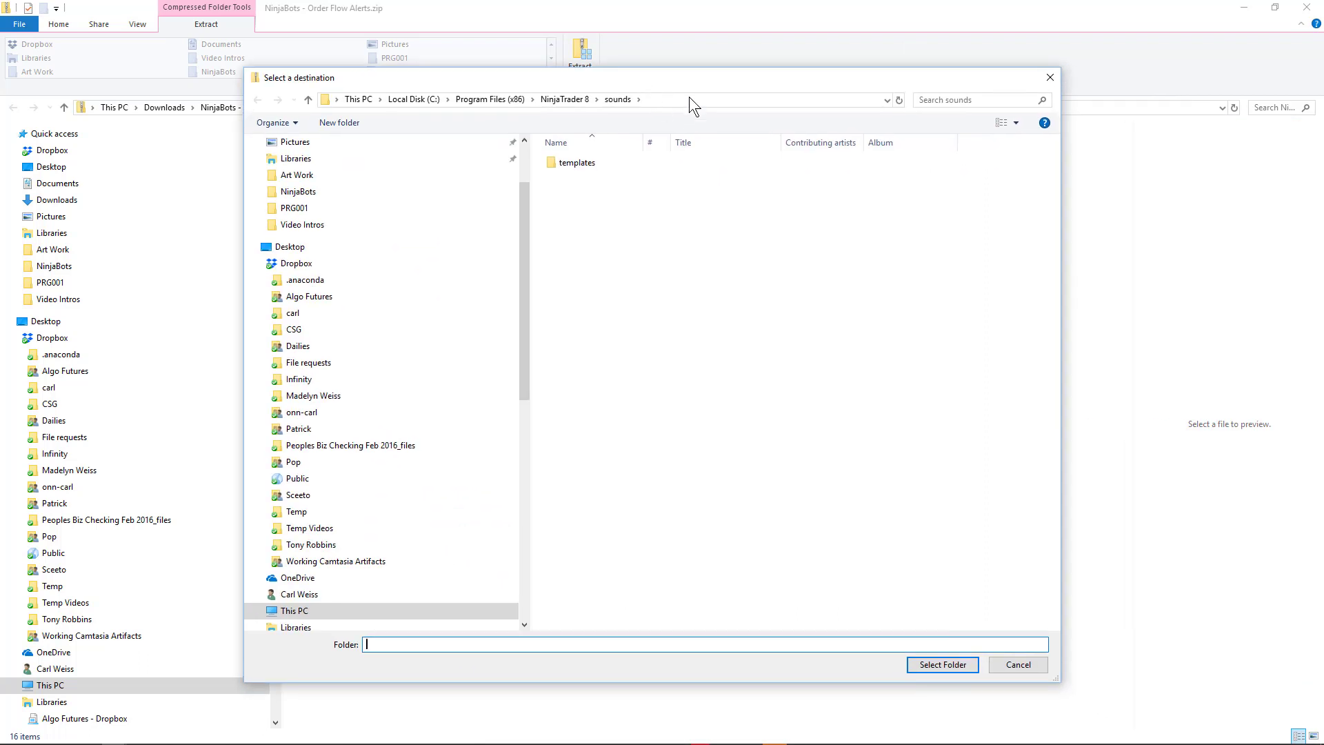
left_click(687, 96)
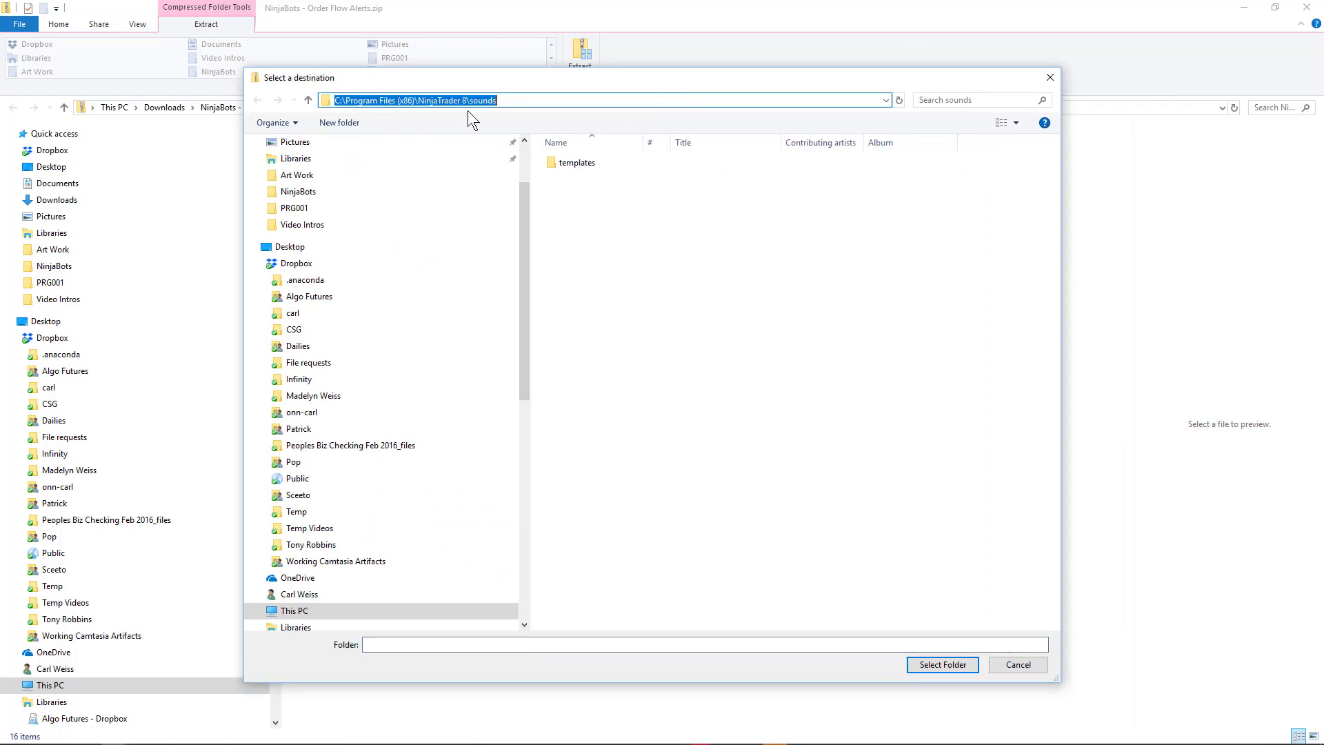
Extract the sixteen WAV files into the sounds folder, granting administrator access.
left_click(949, 669)
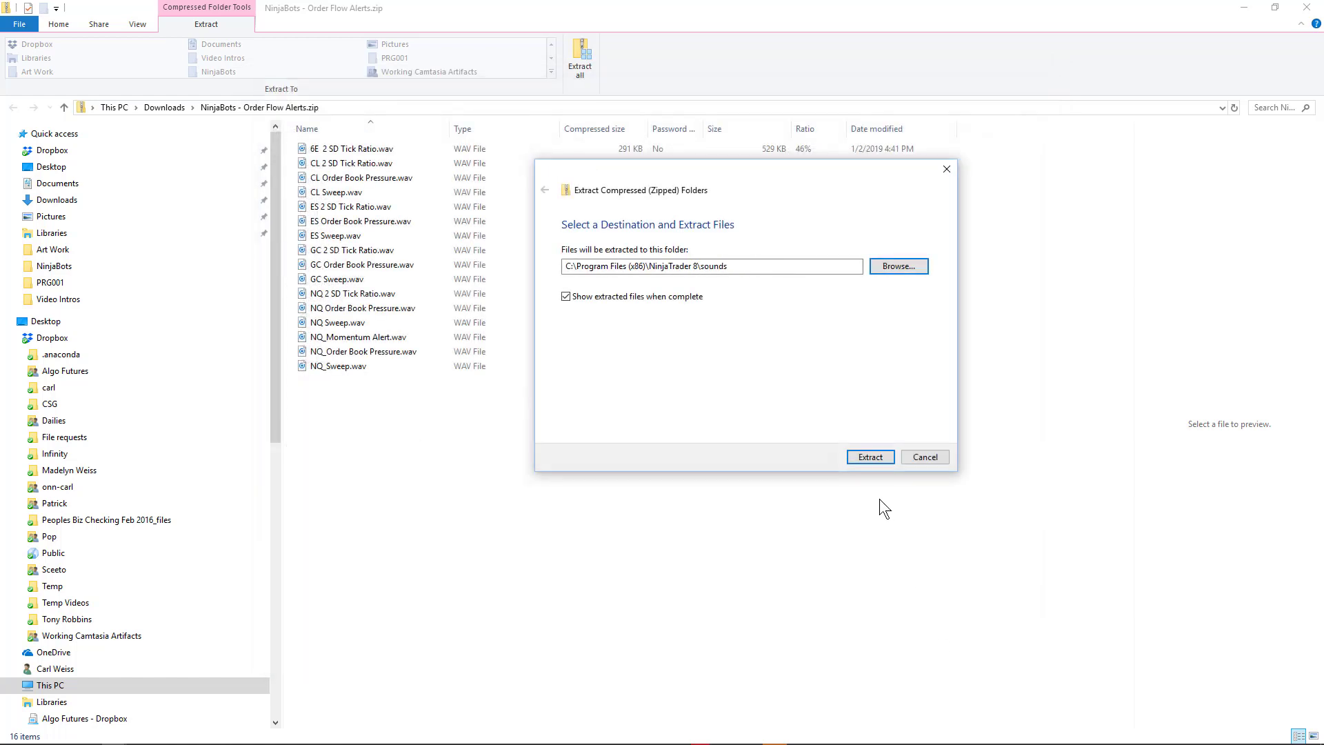
left_click(884, 457)
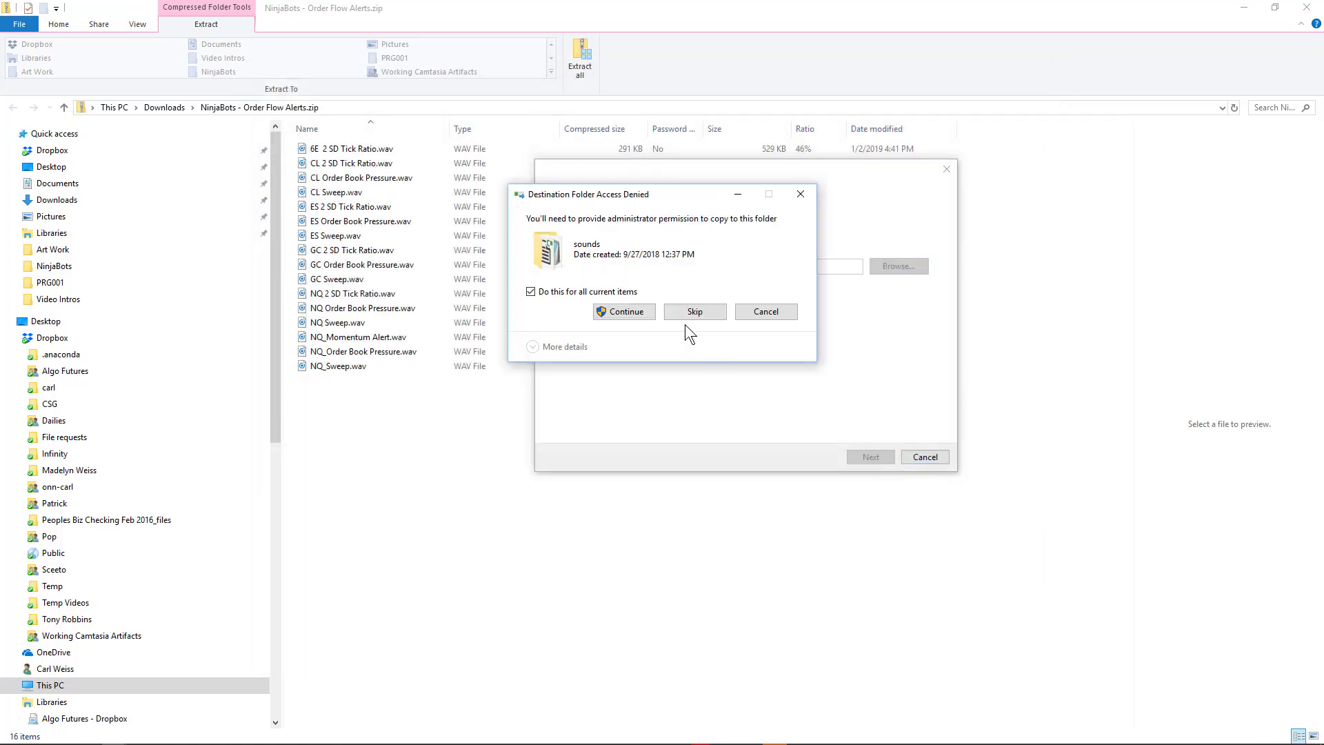
left_click(628, 311)
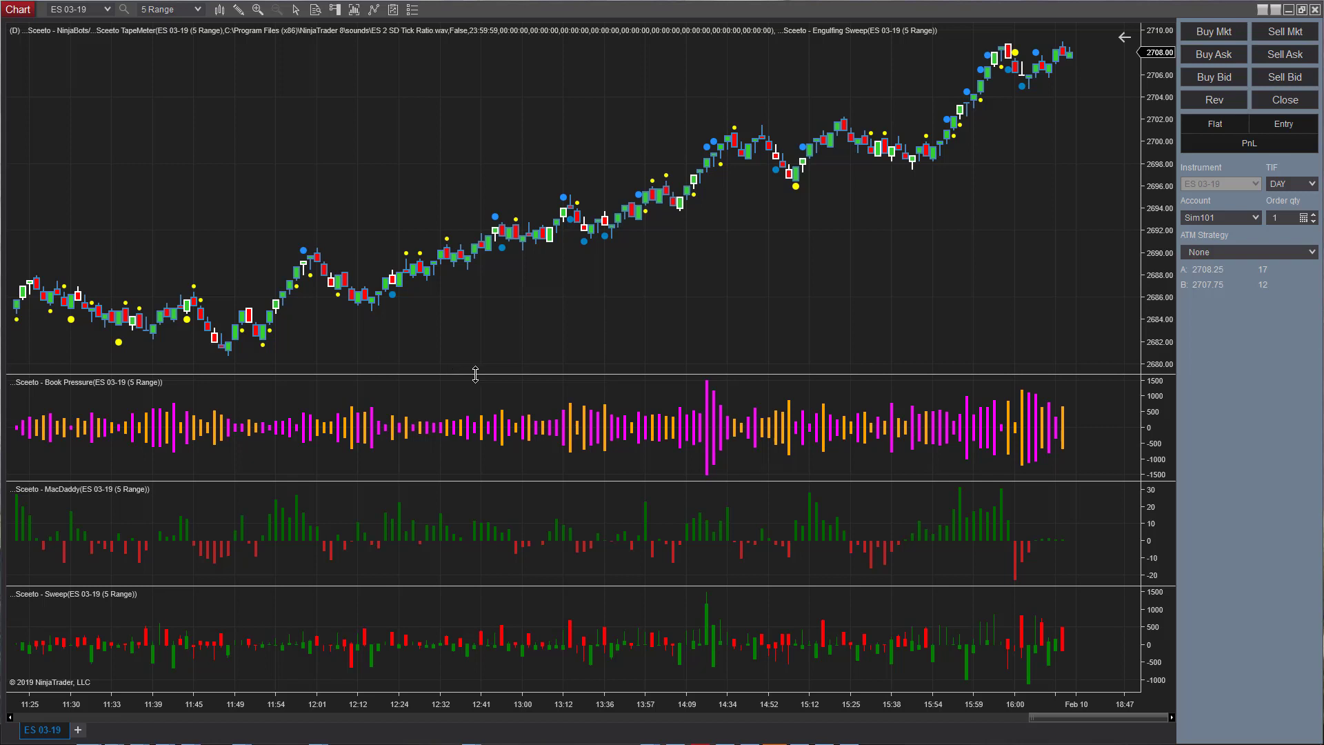
Open the Indicators window from the ES 03-19 chart's context menu.
right_click(522, 149)
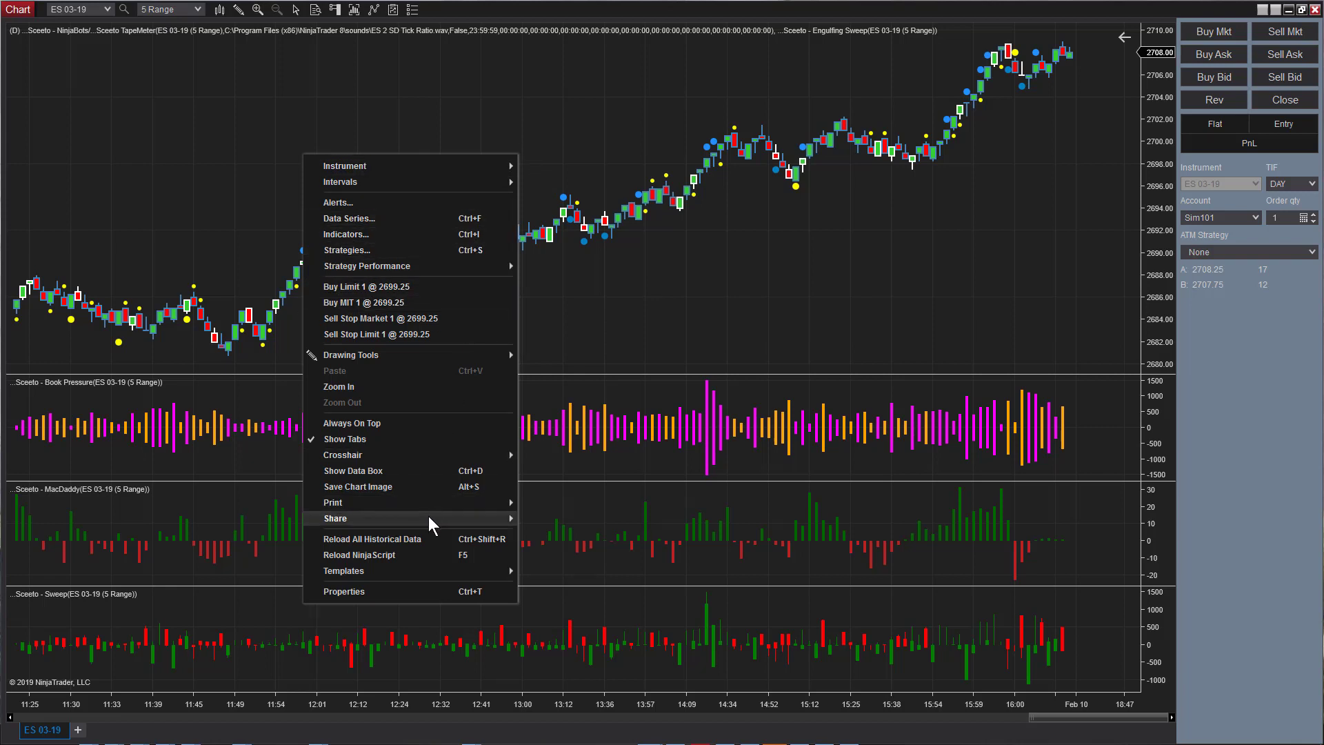
left_click(415, 242)
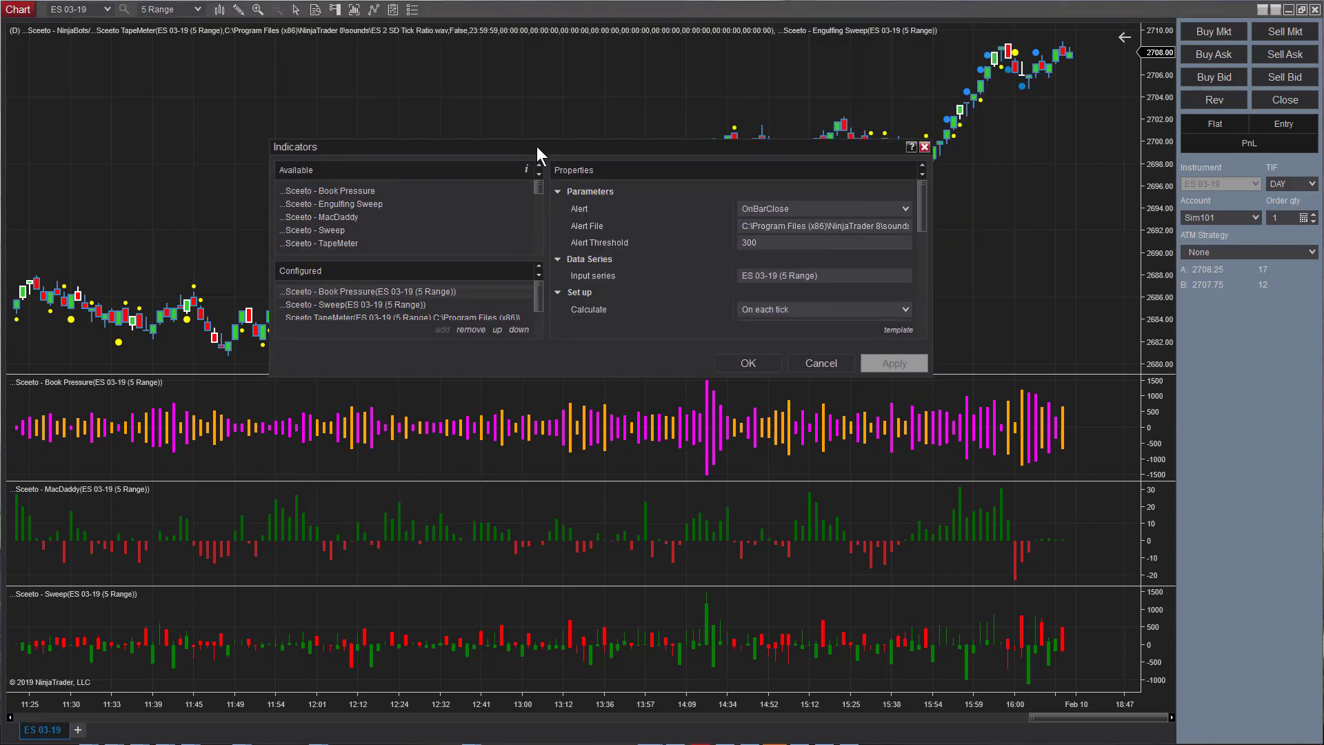
Check Book Pressure's alert file path and set its alert threshold to 1000.
left_click_drag(688, 139, 691, 60)
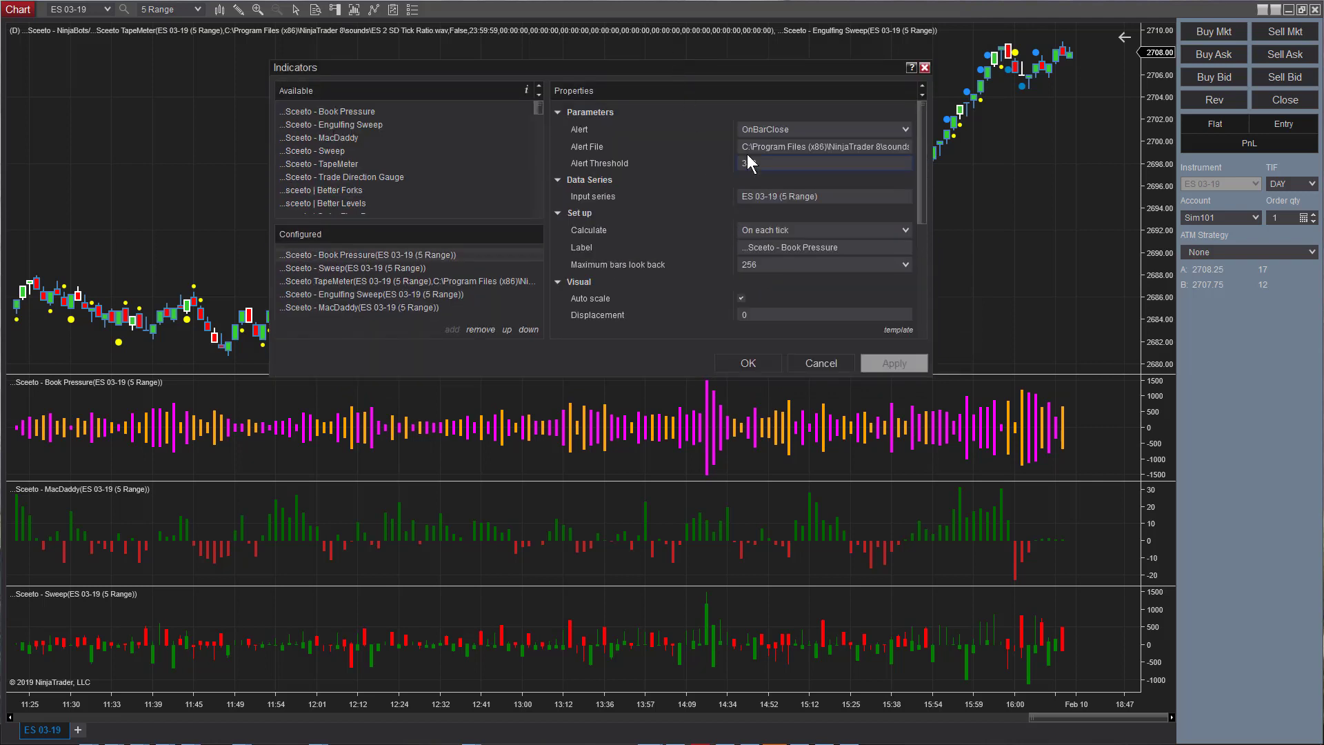
left_click(817, 146)
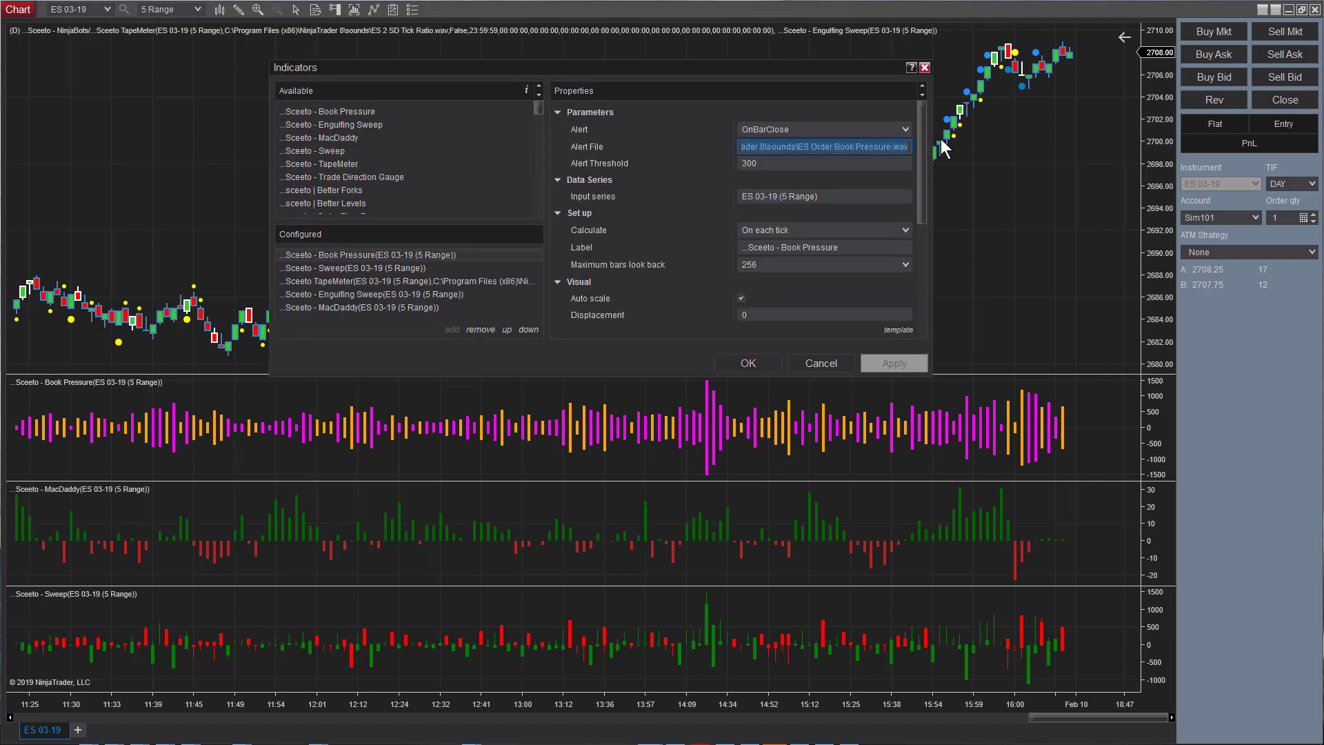
left_click(792, 163)
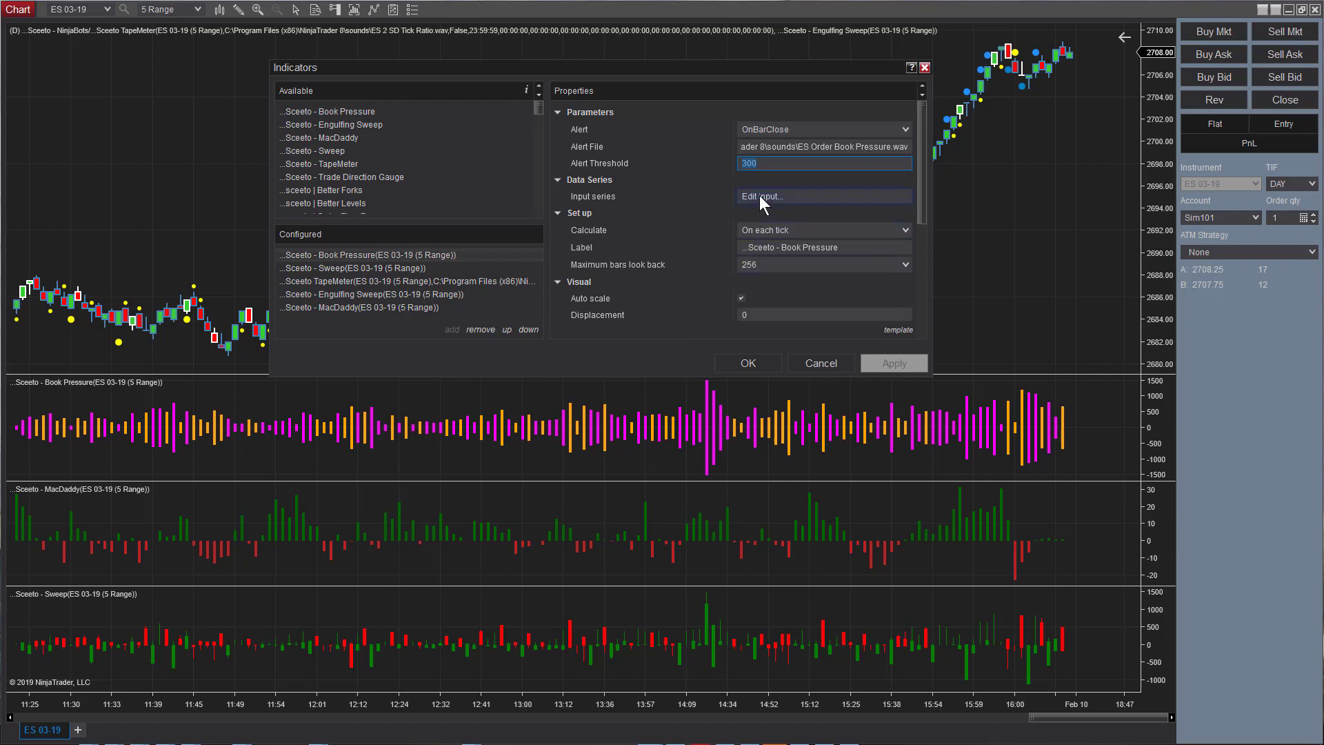
type("10")
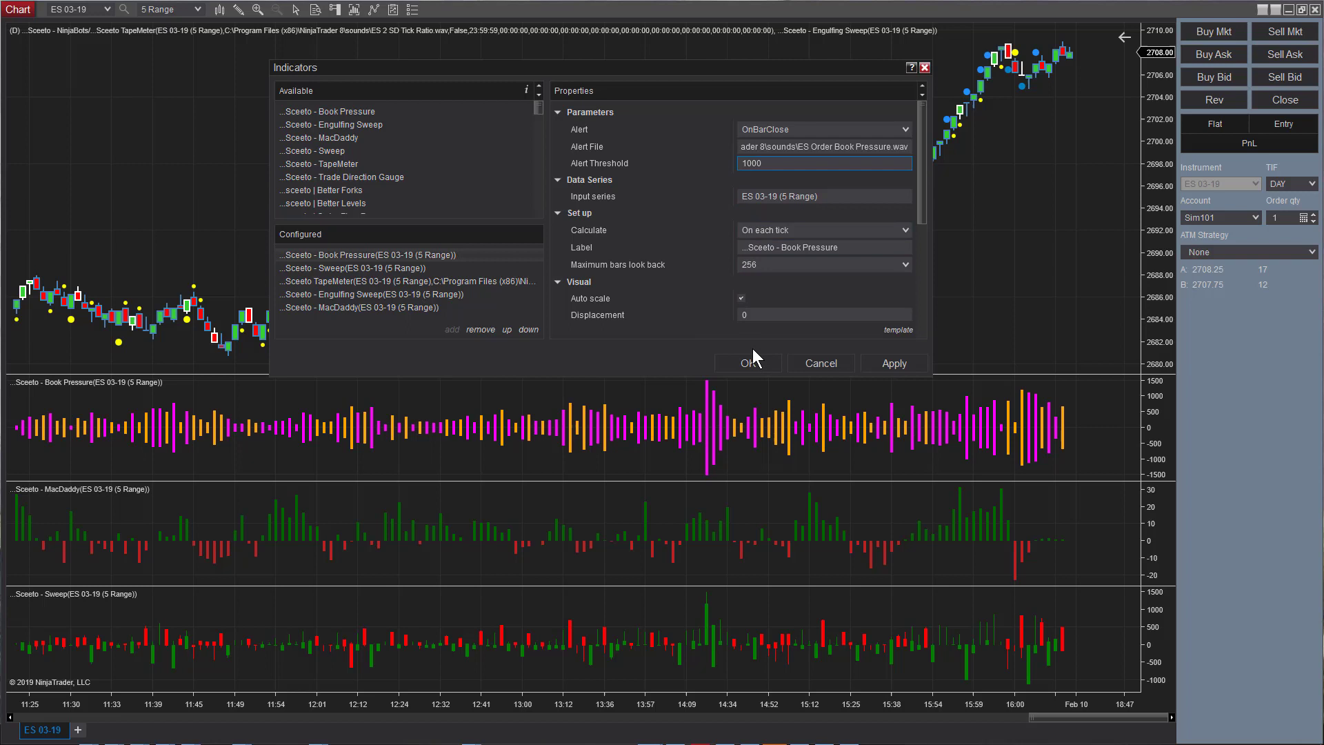
Set Sweep's alert threshold to 800 and verify TapeMeter's ES 2 SD Tick Ratio.wav alert file.
left_click(434, 262)
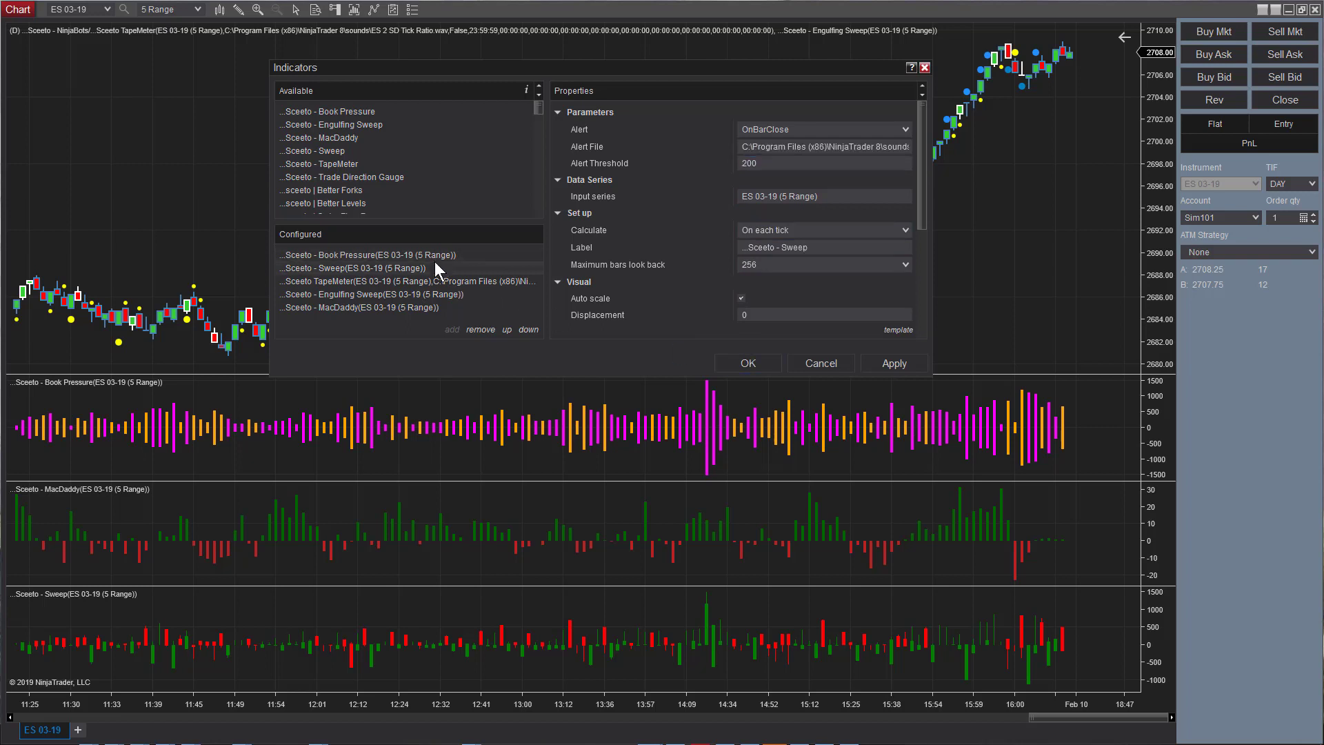
left_click(765, 164)
type("800")
left_click(441, 280)
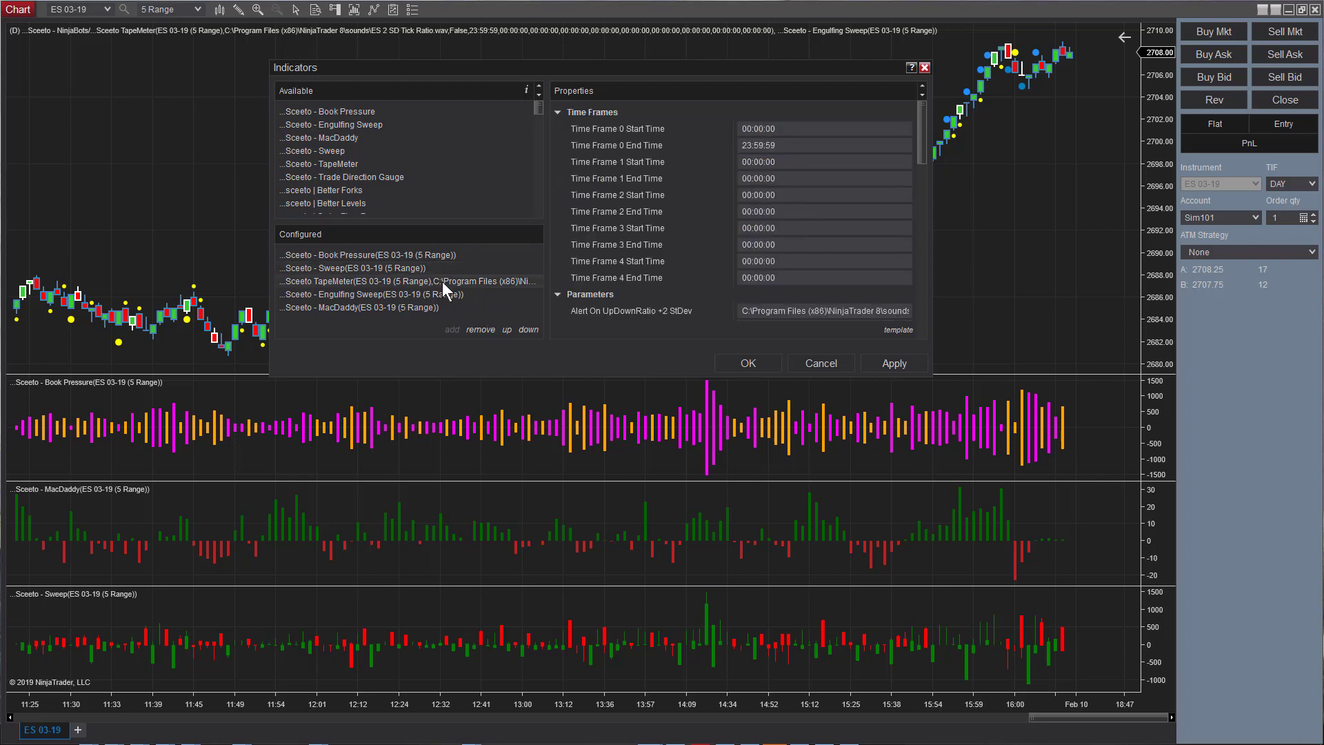
scroll(870, 257, "down", 3)
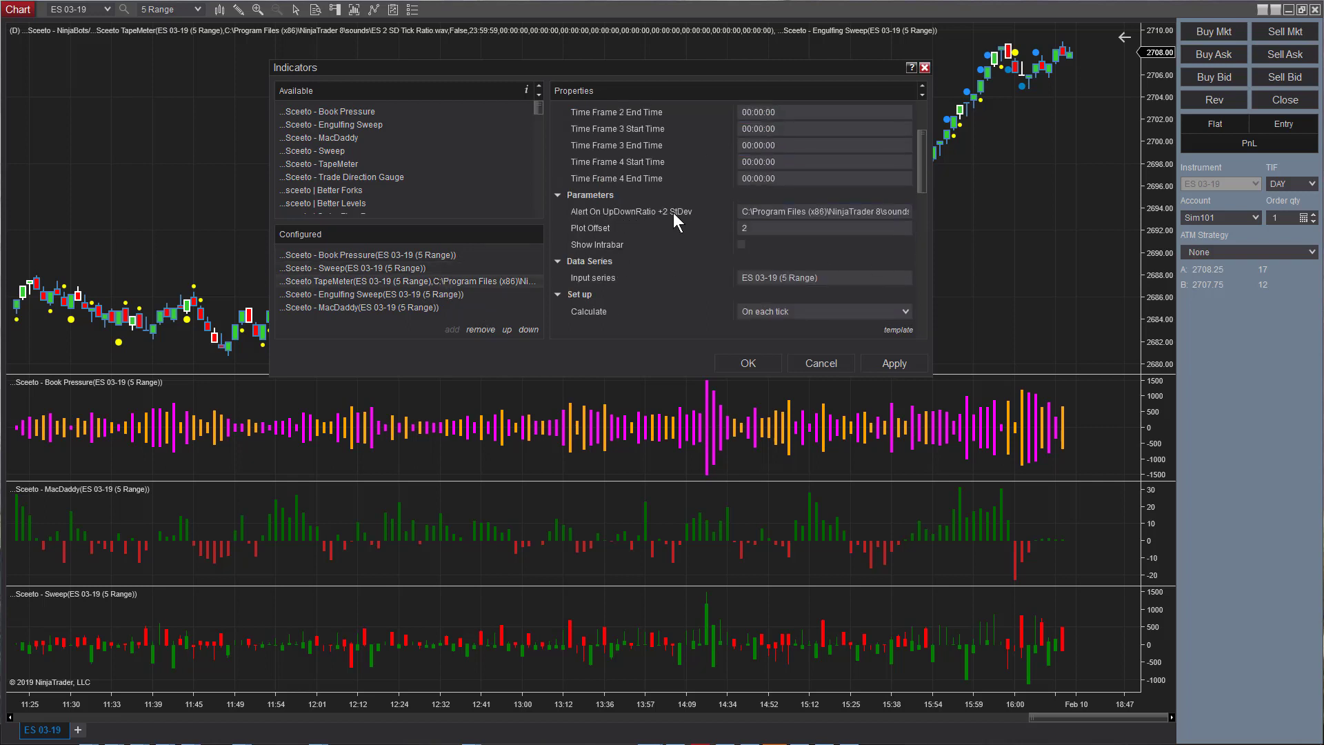
left_click_drag(747, 209, 1004, 214)
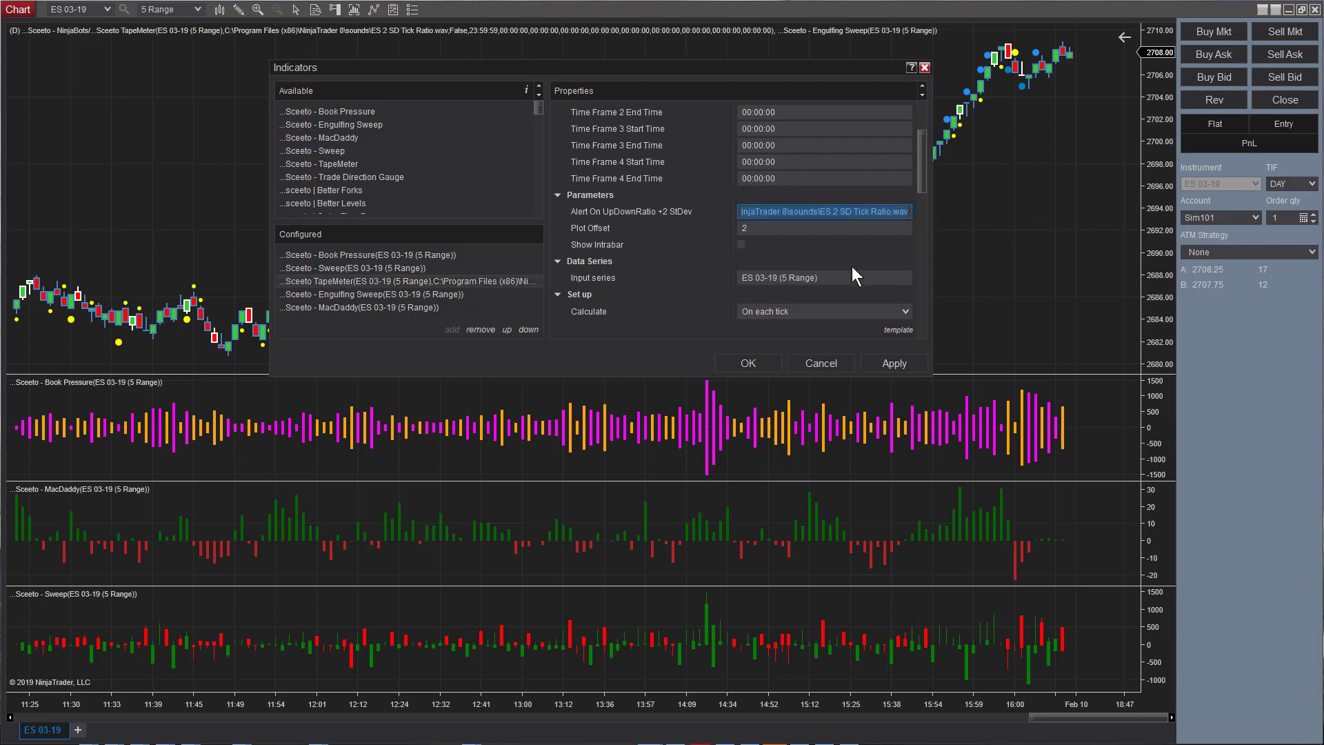